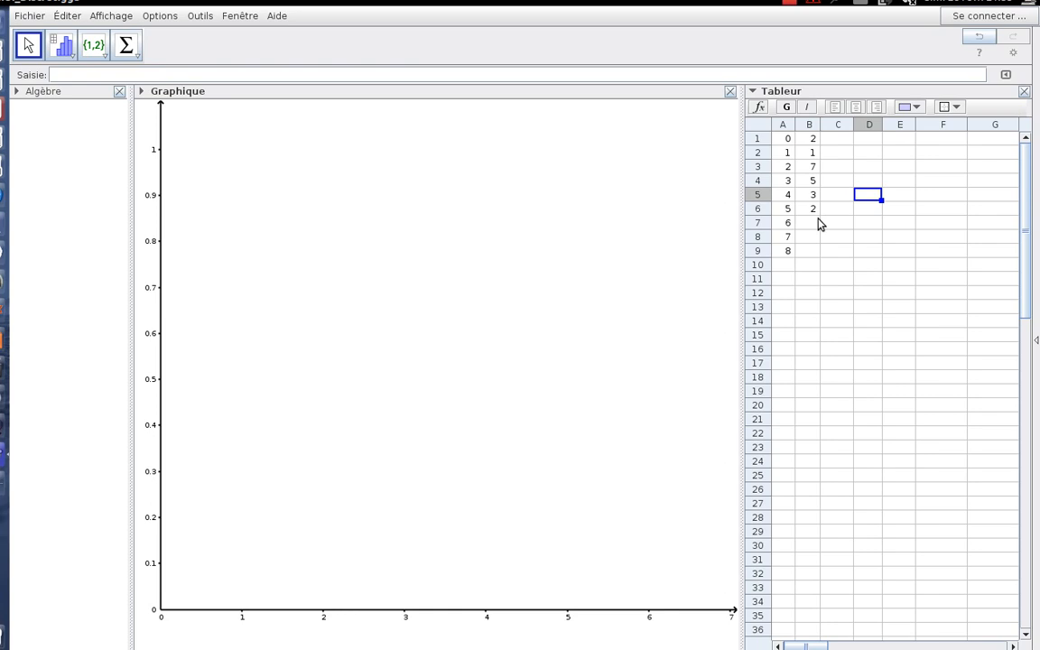
Compute the frequencies in column C by entering =B1/20 in C1 and filling the formula down to C6
{"action": "left_click", "coordinate": [841, 141]}
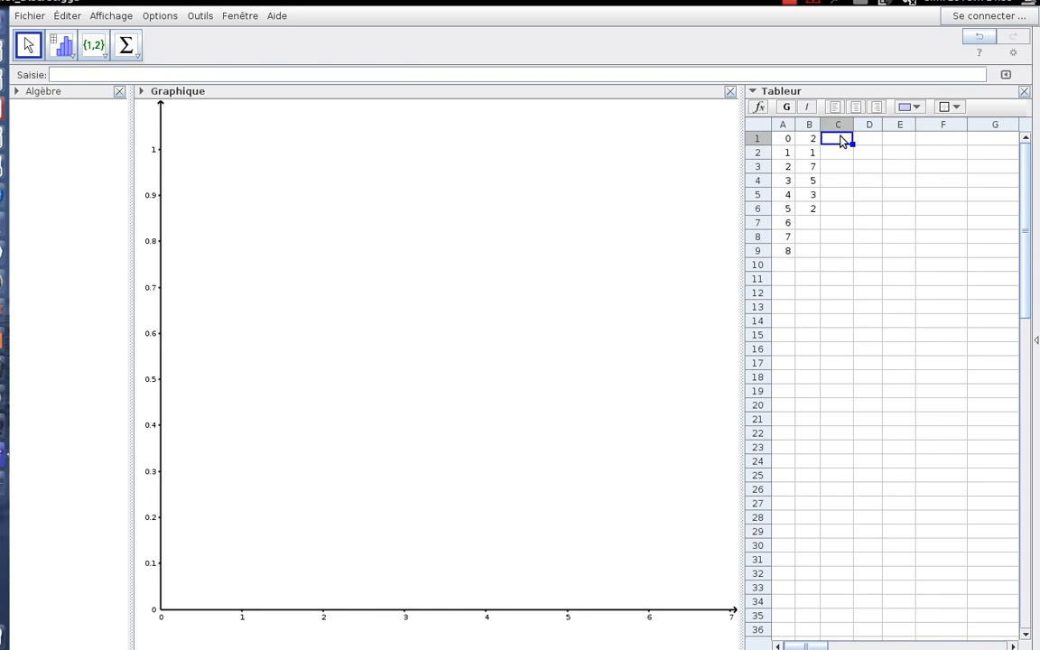
{"action": "type", "text": "="}
{"action": "left_click", "coordinate": [811, 141]}
{"action": "type", "text": "/20"}
{"action": "key", "text": "Return"}
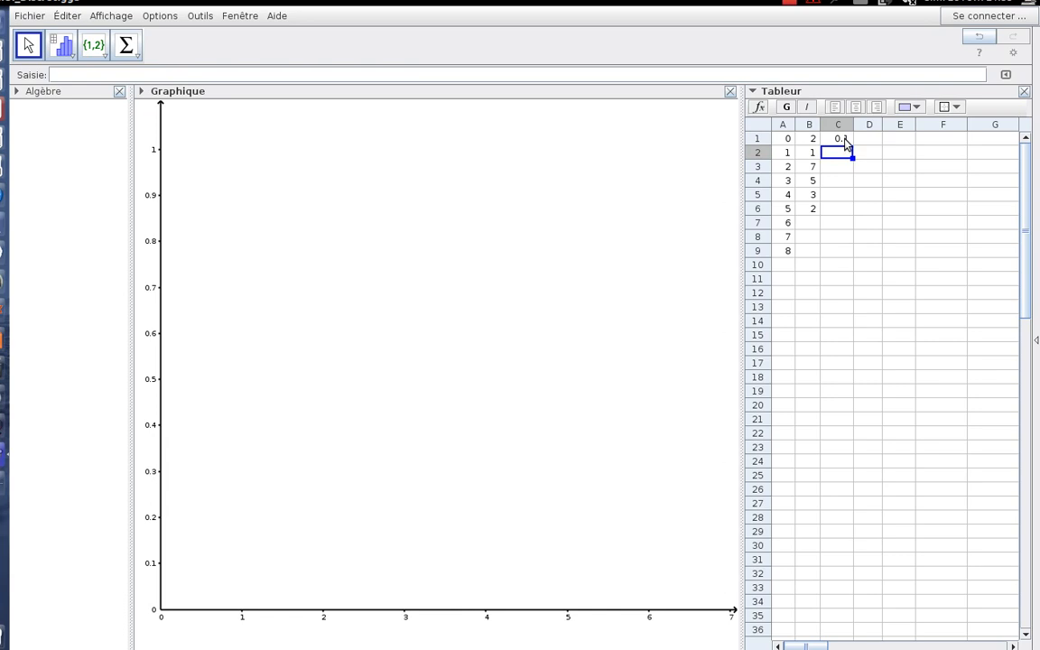
{"action": "left_click", "coordinate": [846, 140]}
{"action": "left_click_drag", "start_coordinate": [855, 143], "coordinate": [850, 216]}
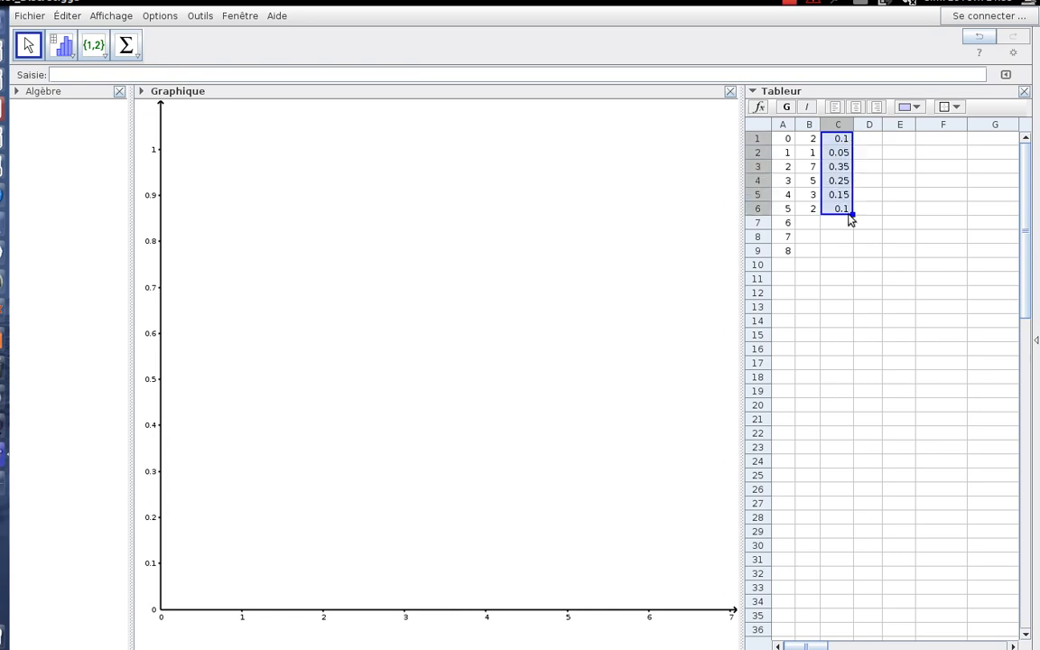
Build the cumulative counts in column D with =B1 in D1 and =D1+B2 in D2, filling the latter down to D6
{"action": "left_click", "coordinate": [870, 139]}
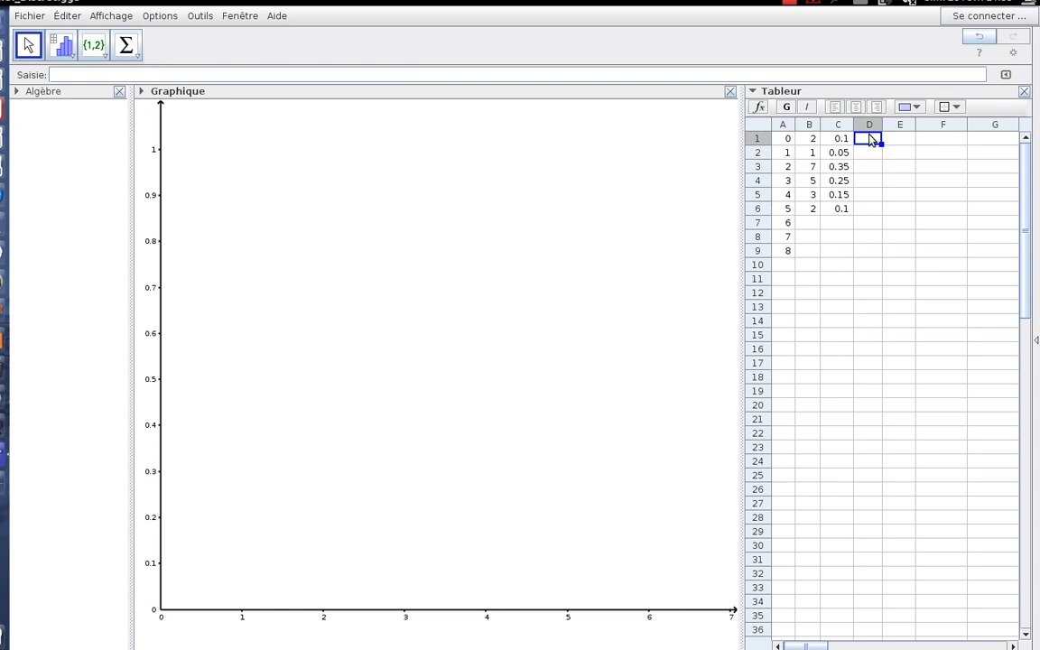
{"action": "type", "text": "="}
{"action": "left_click", "coordinate": [813, 139]}
{"action": "key", "text": "Return"}
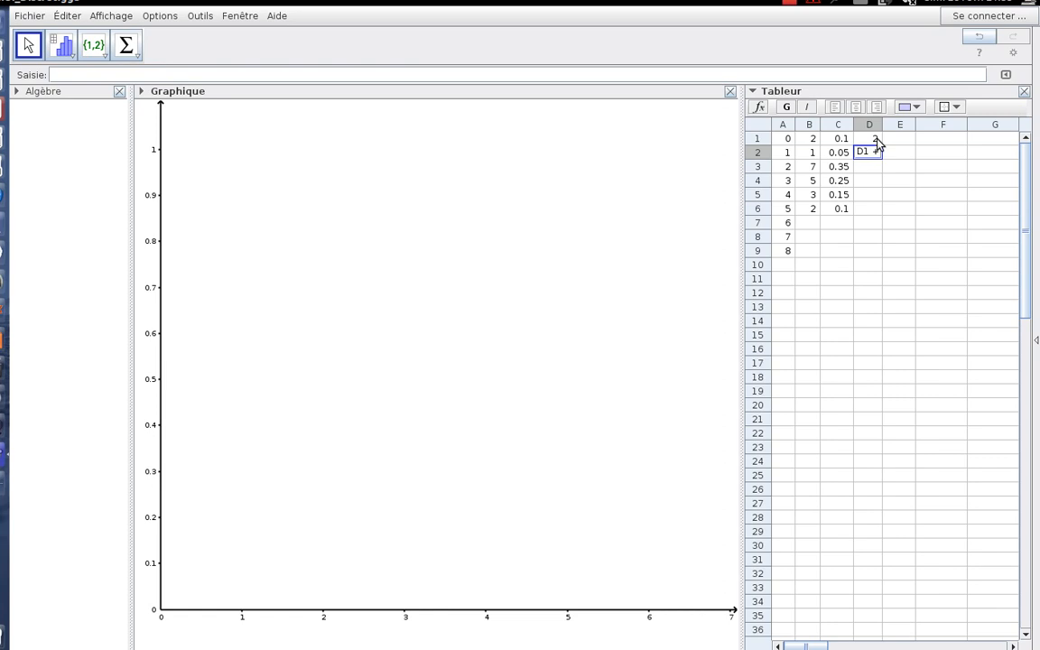
{"action": "left_click", "coordinate": [813, 155]}
{"action": "key", "text": "Return"}
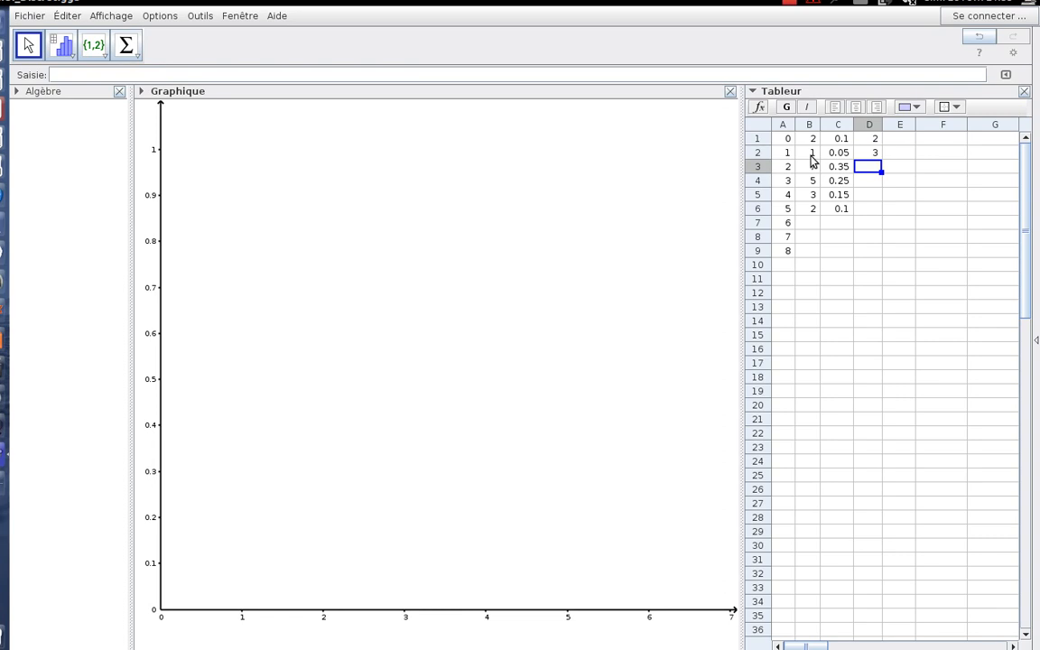
{"action": "left_click", "coordinate": [878, 154]}
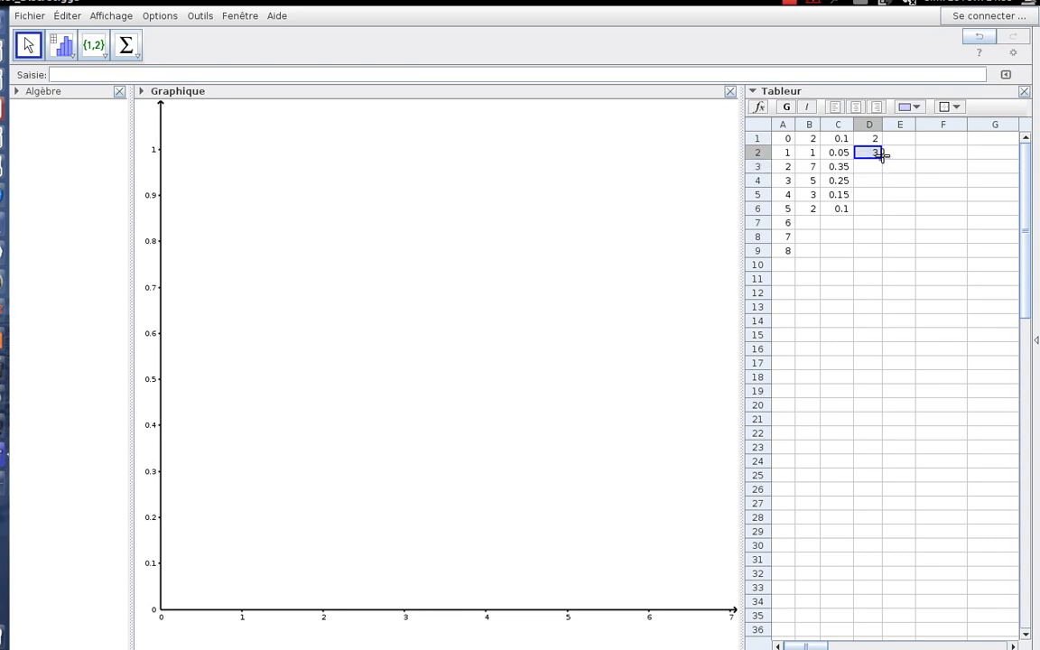
{"action": "left_click_drag", "start_coordinate": [882, 156], "coordinate": [883, 220]}
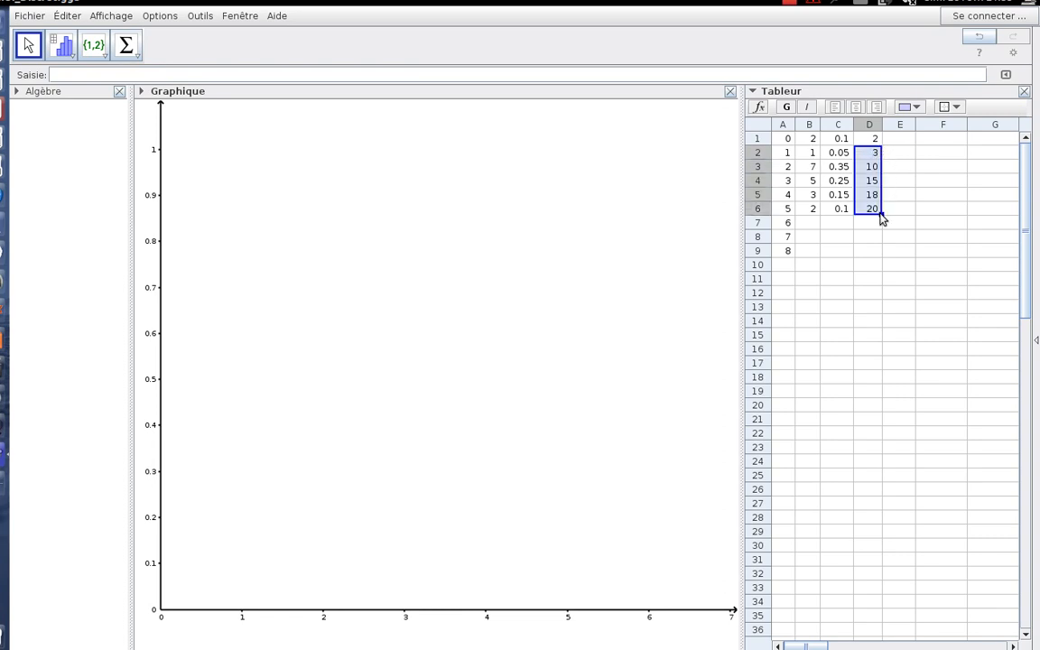
Compute the cumulative frequencies in column E by entering =D1/20 in E1 and filling the formula down to E6
{"action": "left_click", "coordinate": [907, 139]}
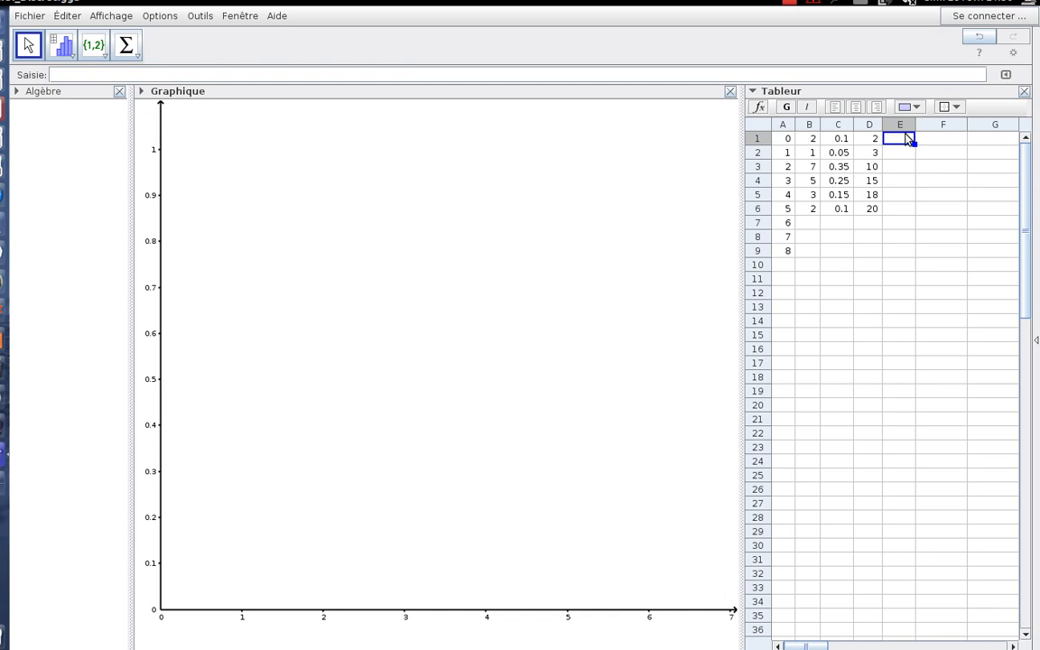
{"action": "type", "text": "="}
{"action": "left_click", "coordinate": [873, 141]}
{"action": "type", "text": "/20"}
{"action": "key", "text": "Return"}
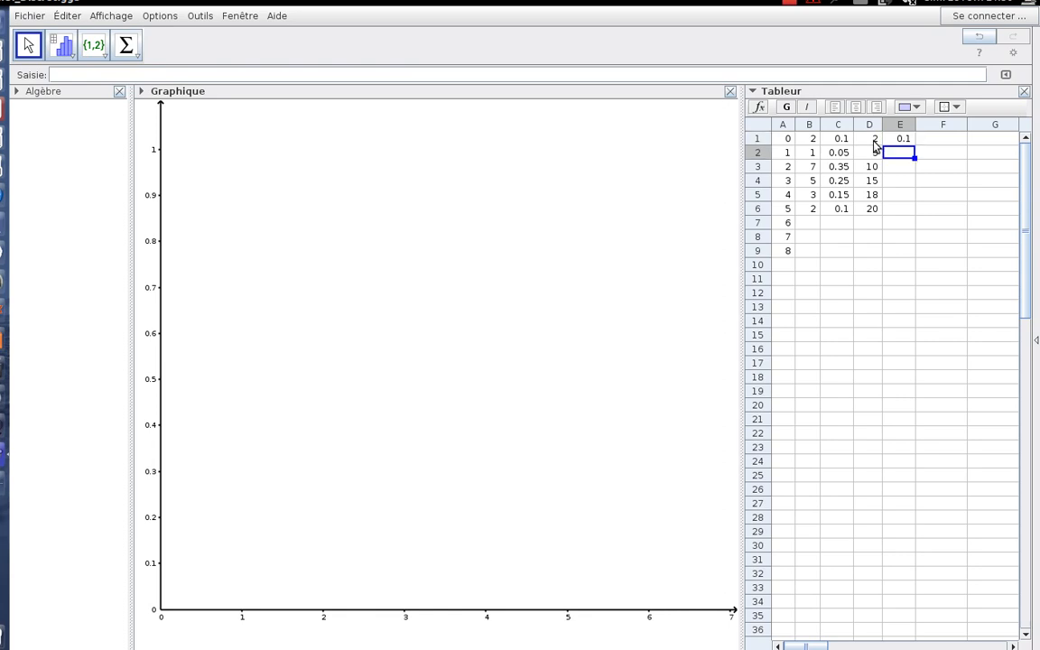
{"action": "left_click", "coordinate": [910, 139]}
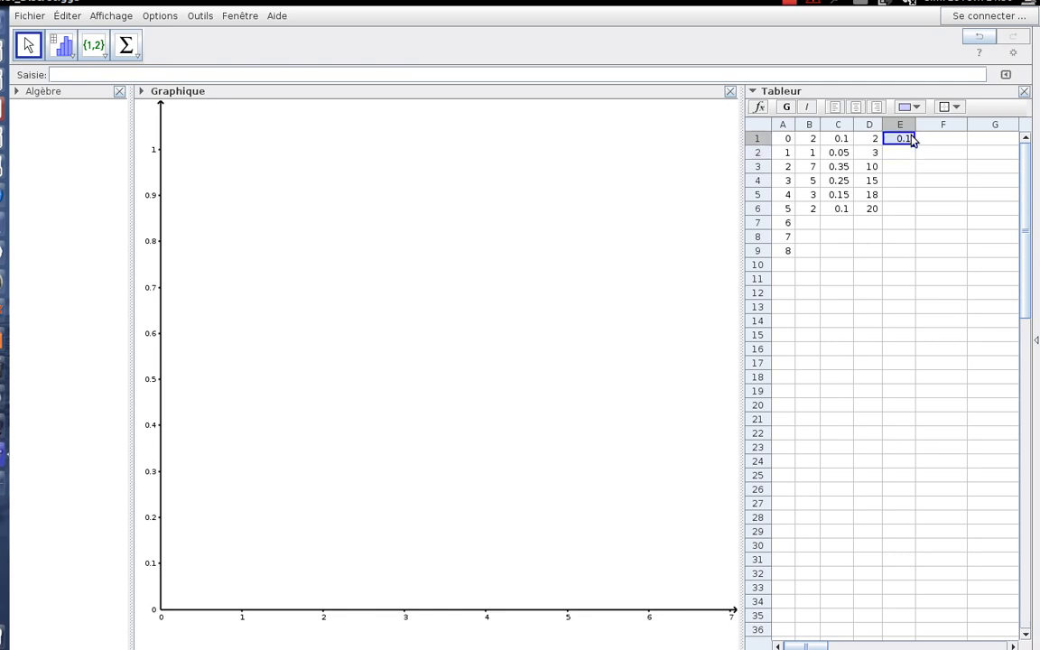
{"action": "left_click_drag", "start_coordinate": [914, 187], "coordinate": [912, 214]}
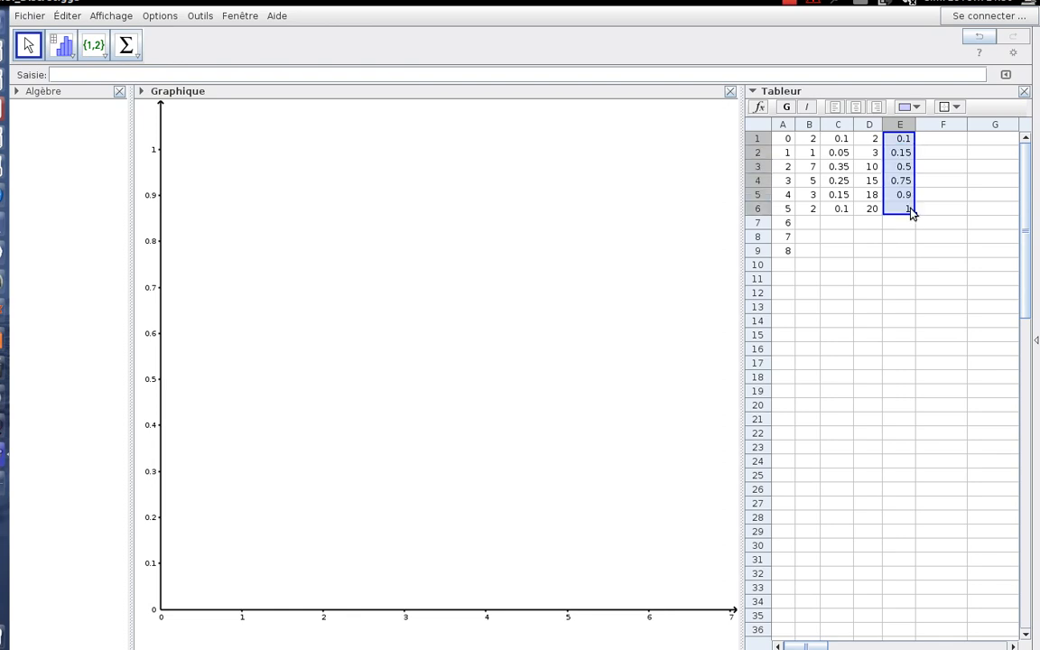
Create the cumulative frequency points in column F by entering =(A1,E1) in F1 and filling it down to F6
{"action": "left_click", "coordinate": [939, 138]}
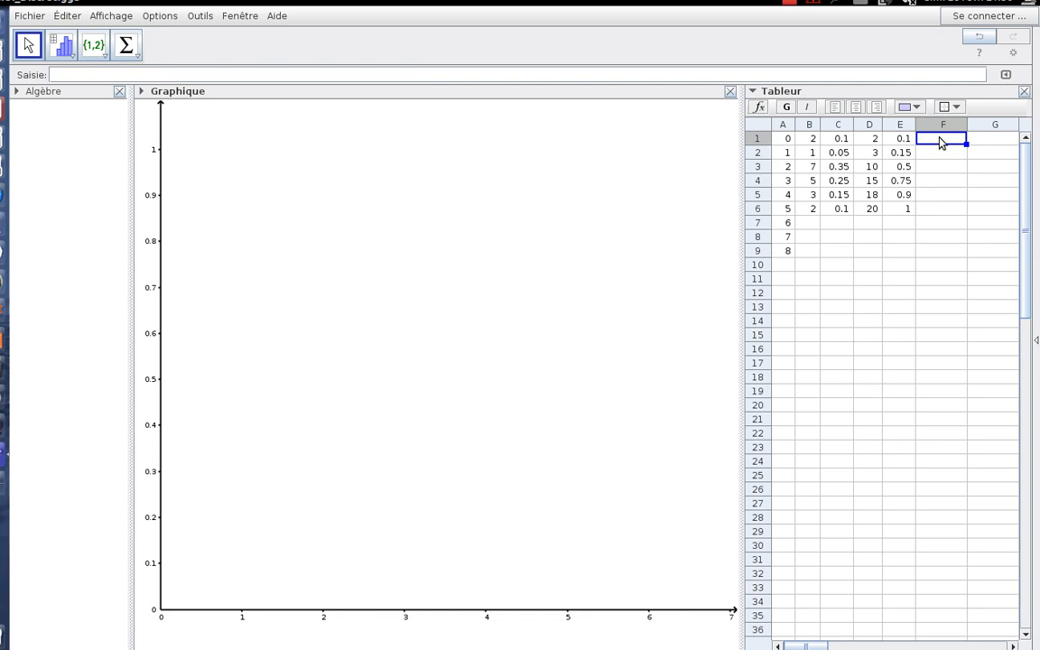
{"action": "key", "text": "XF86AudioMute"}
{"action": "type", "text": "=("}
{"action": "left_click", "coordinate": [786, 140]}
{"action": "type", "text": ","}
{"action": "left_click", "coordinate": [902, 141]}
{"action": "key", "text": "Return"}
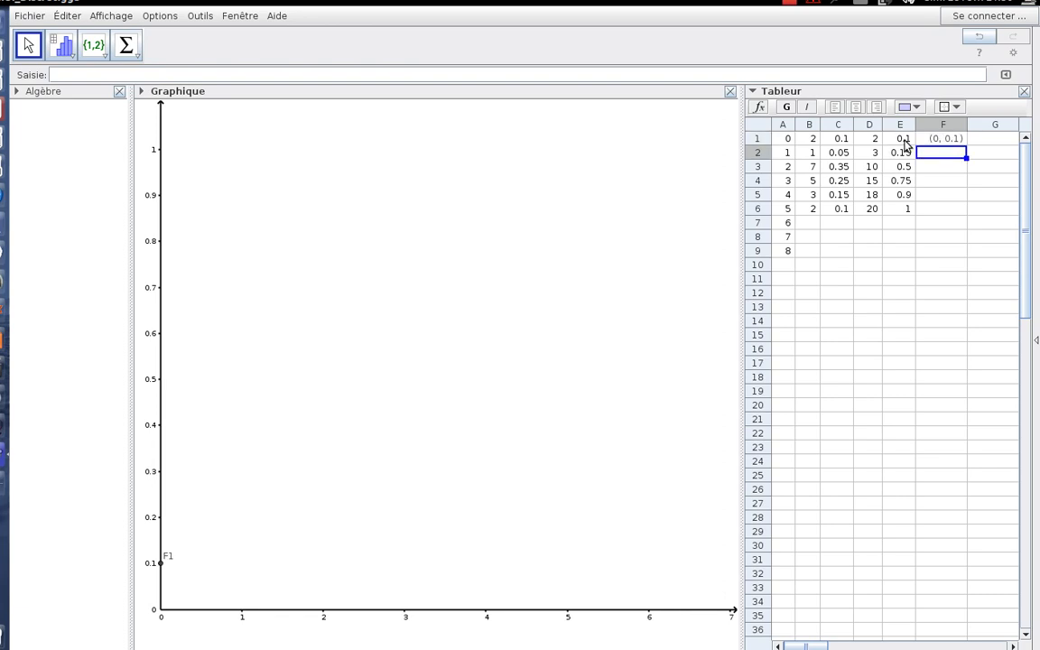
{"action": "left_click", "coordinate": [950, 139]}
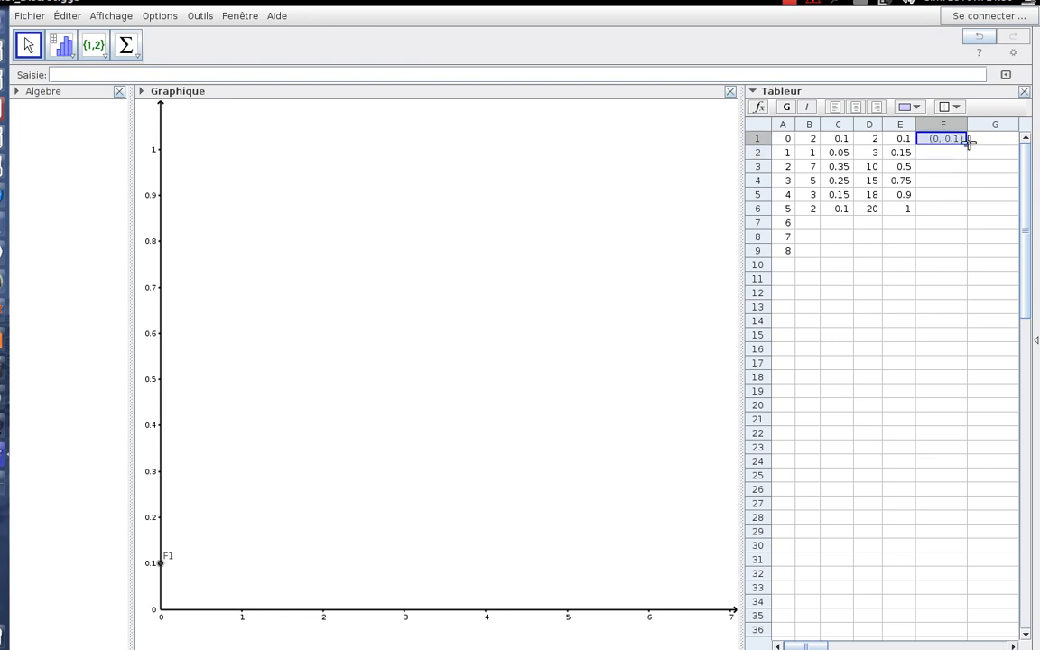
{"action": "left_click_drag", "start_coordinate": [968, 143], "coordinate": [961, 210]}
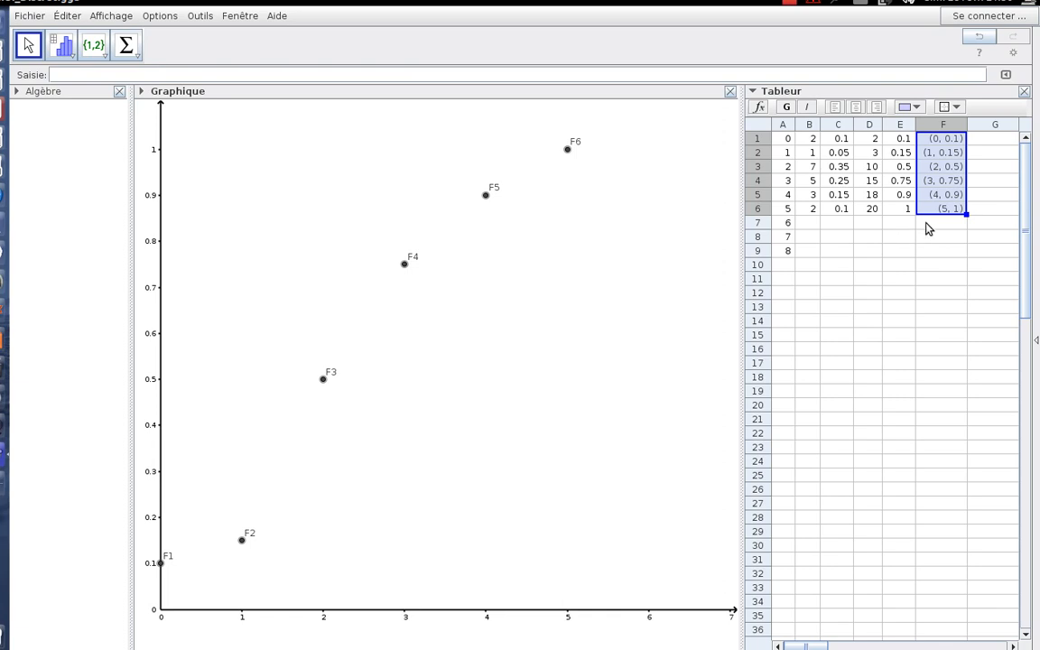
Extend the points at height 1 by entering =(A7,1) in F7 and =(A8,1) in F8
{"action": "left_click", "coordinate": [933, 226]}
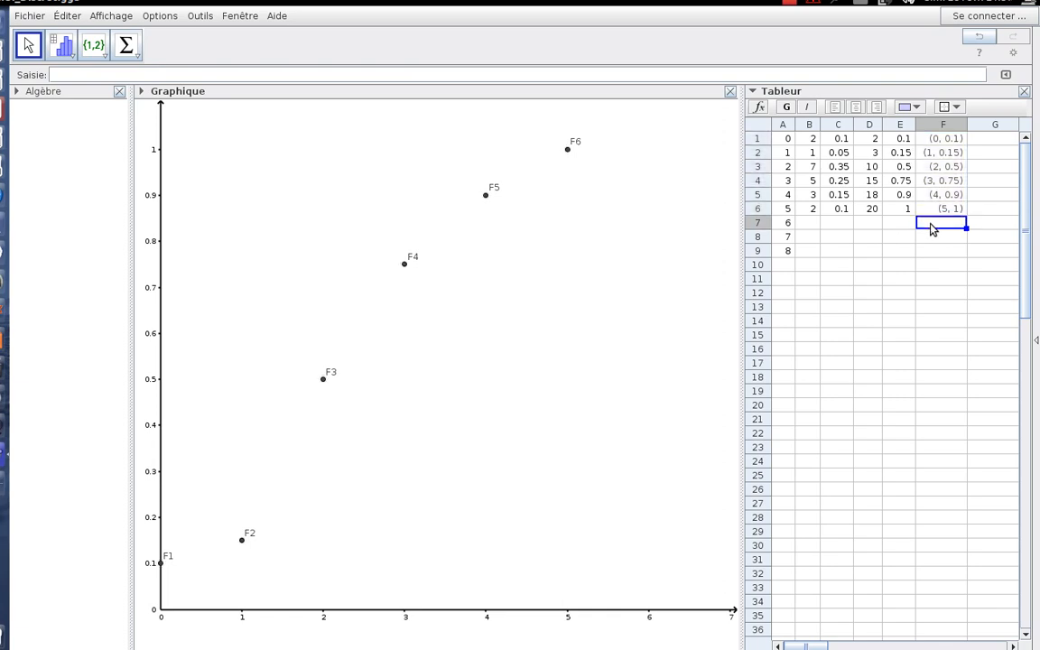
{"action": "type", "text": "=("}
{"action": "left_click", "coordinate": [788, 230]}
{"action": "type", "text": ",1"}
{"action": "key", "text": "Return"}
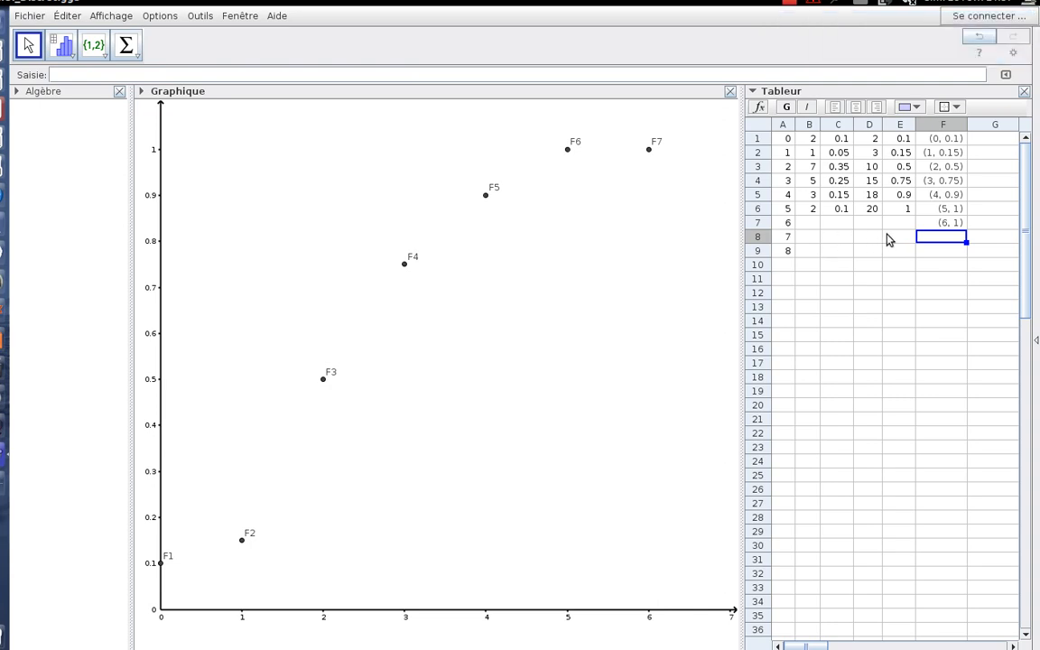
{"action": "type", "text": "=("}
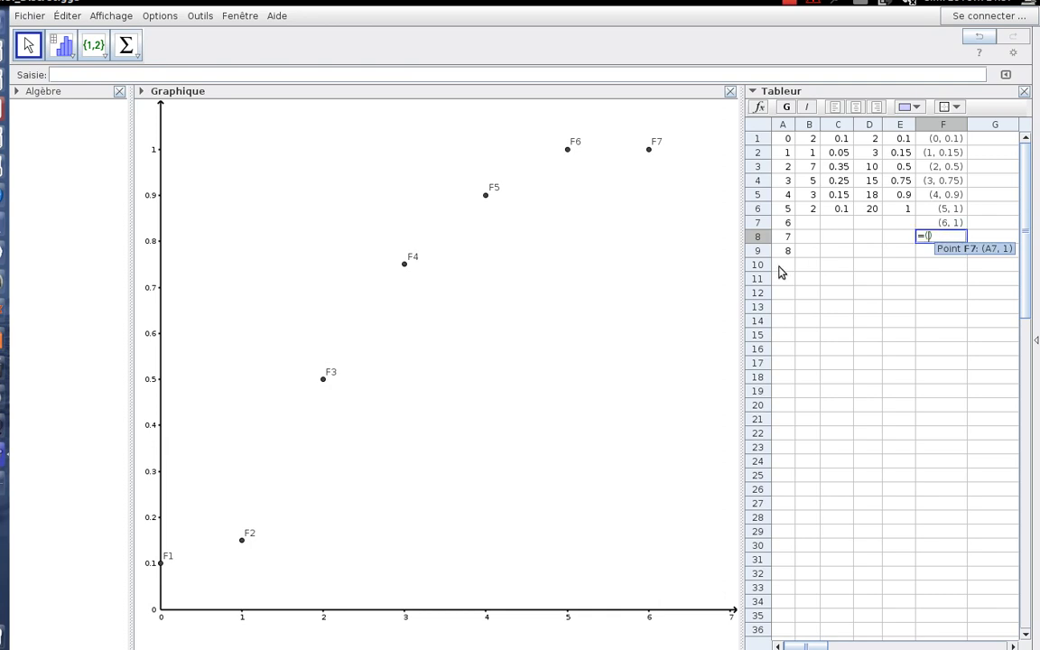
{"action": "left_click", "coordinate": [784, 238]}
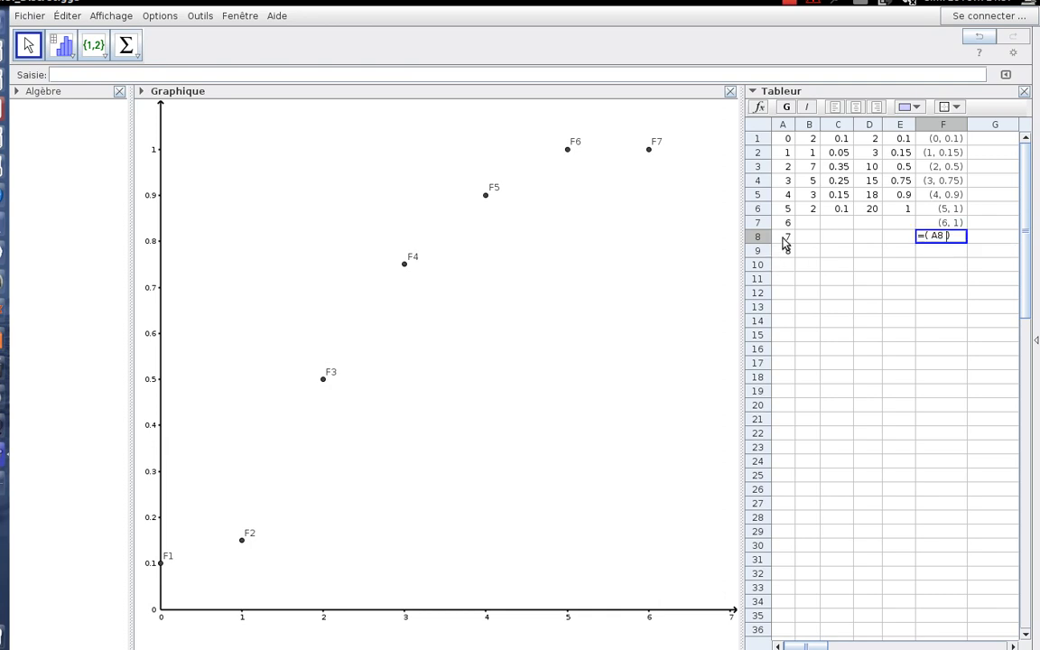
{"action": "type", "text": ",1"}
{"action": "key", "text": "Return"}
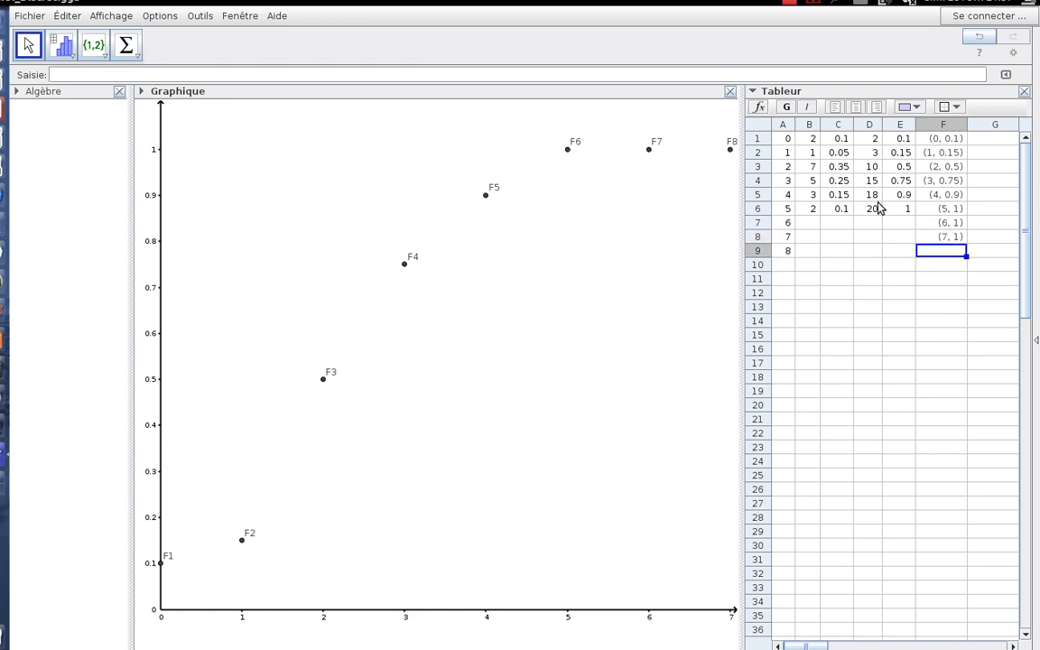
Create a list (Liste) from the points in cells F1 to F8
{"action": "left_click", "coordinate": [951, 141]}
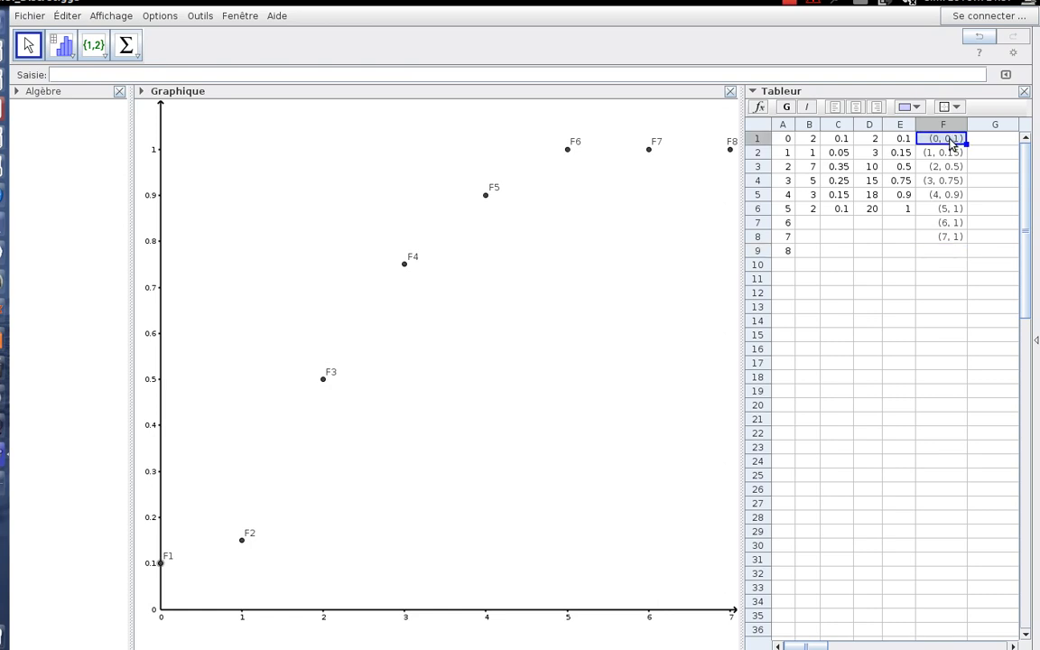
{"action": "left_click", "coordinate": [951, 239], "text": "shift"}
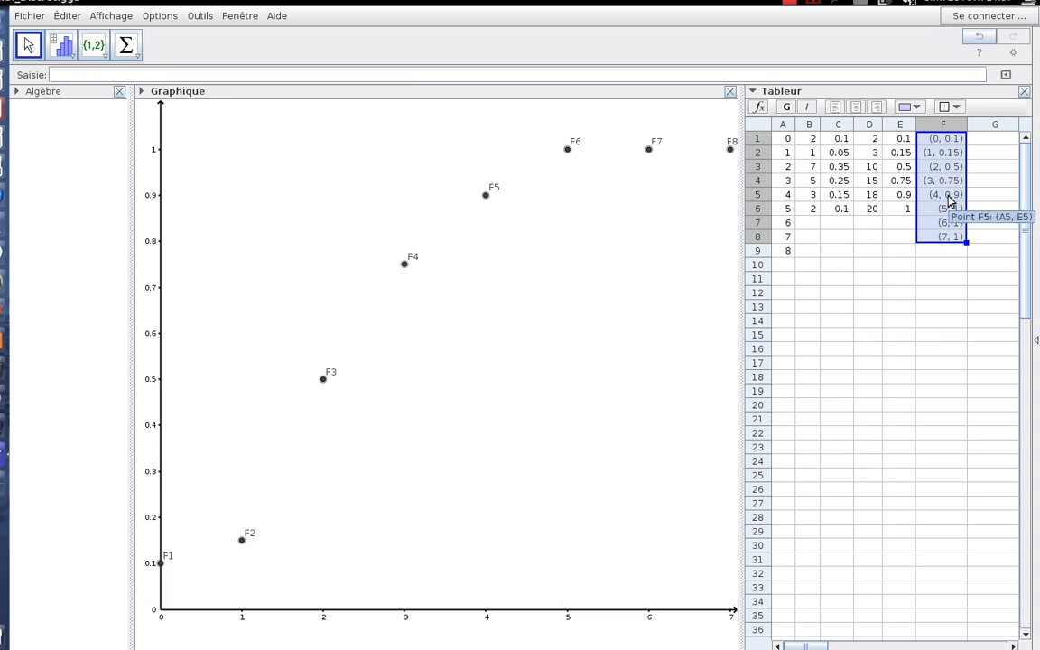
{"action": "right_click", "coordinate": [950, 201]}
{"action": "mouse_move", "coordinate": [938, 294]}
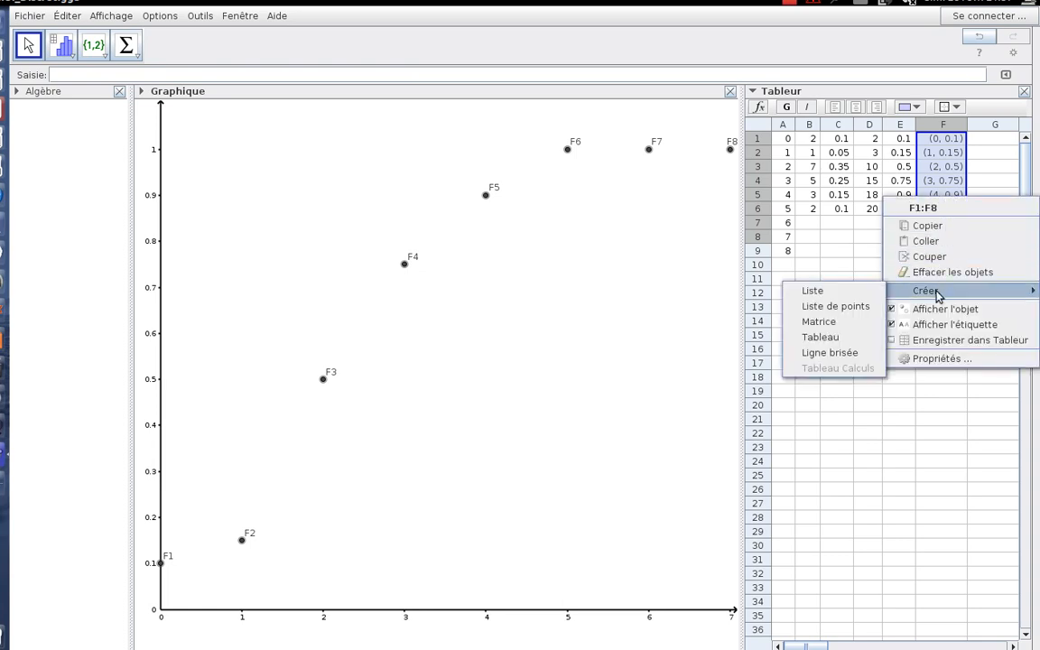
{"action": "left_click", "coordinate": [839, 291]}
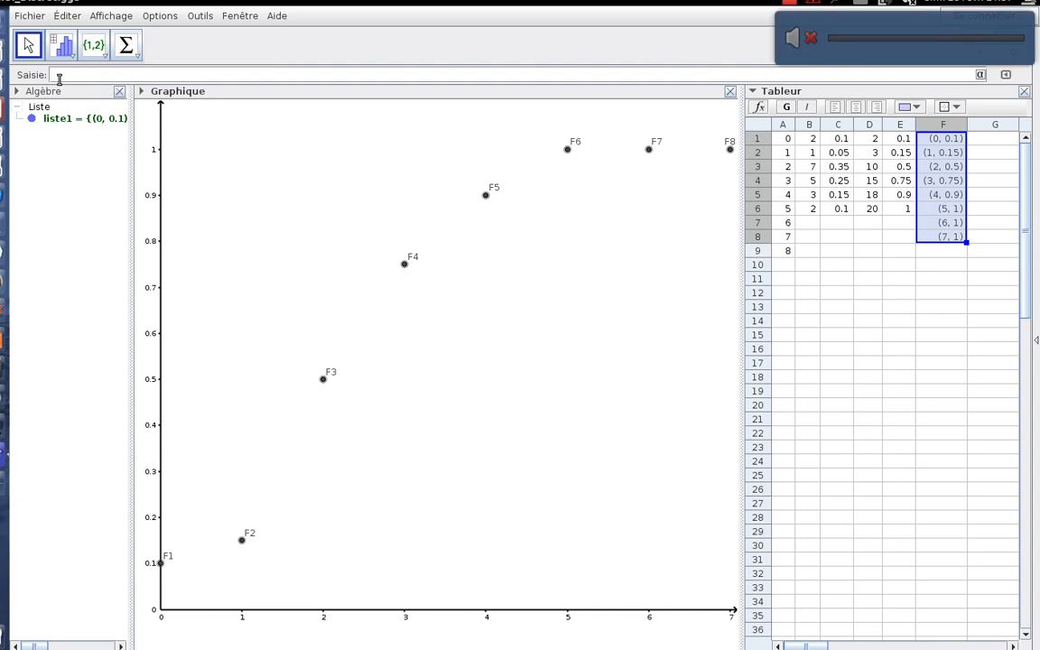
Insert the DiagrammeEscaliers command in its variant taking a list of points, a Booléen Reliés and a Style des points
{"action": "type", "text": "a"}
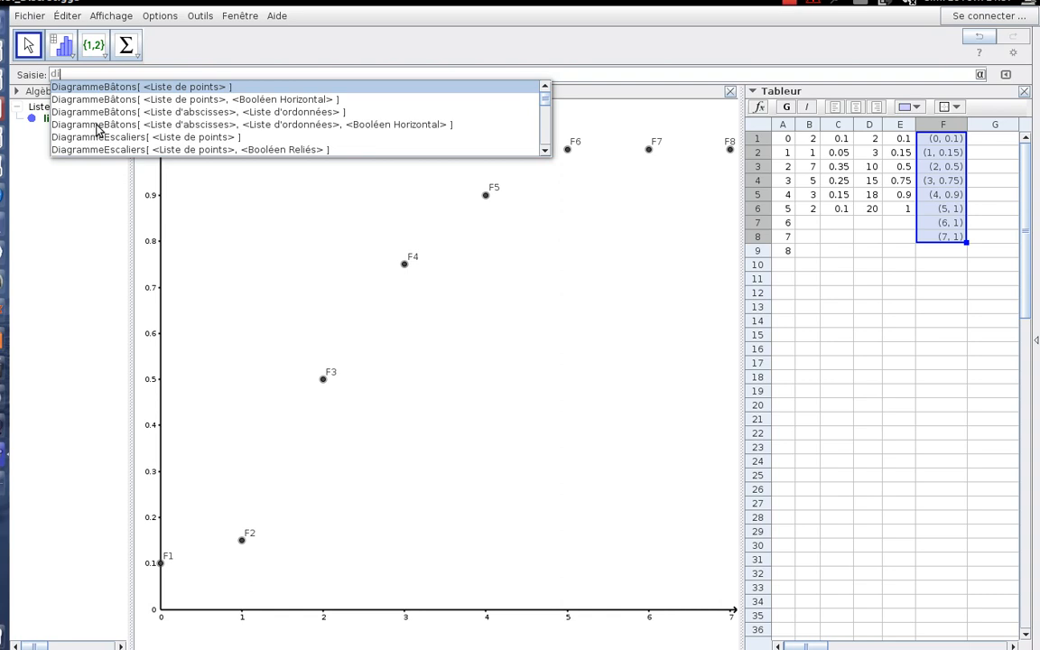
{"action": "left_click", "coordinate": [546, 151]}
{"action": "left_click", "coordinate": [545, 151]}
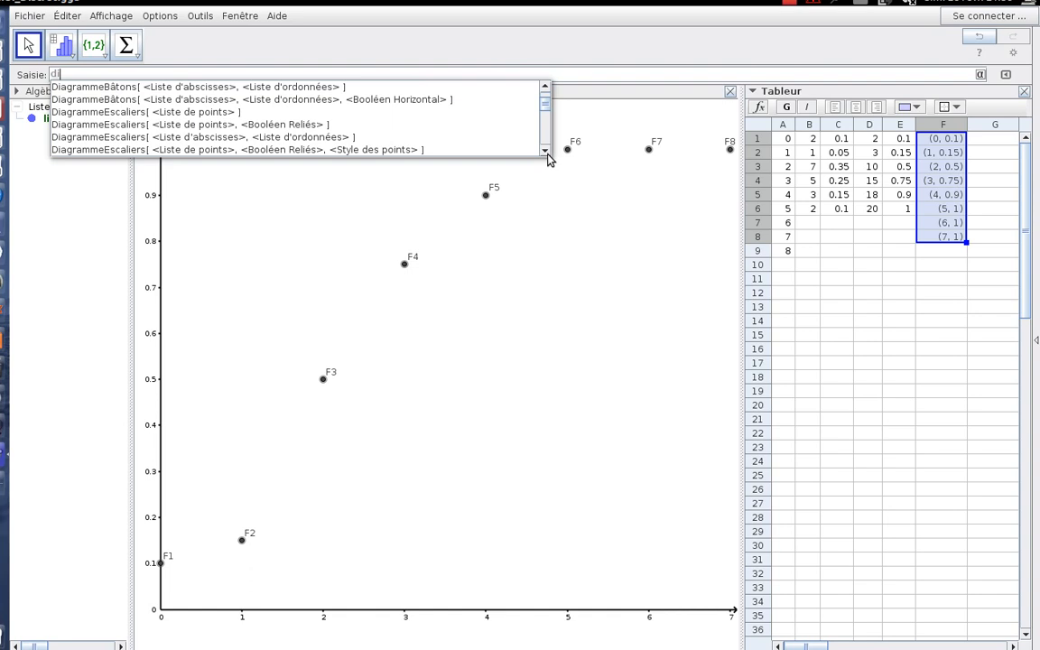
{"action": "left_click", "coordinate": [545, 151]}
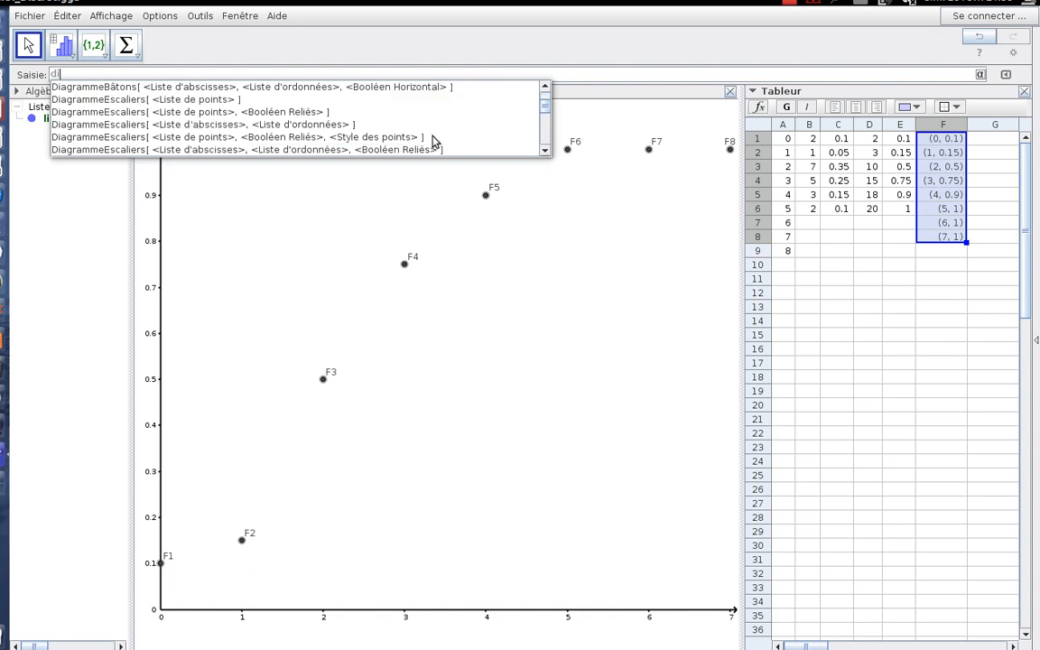
{"action": "left_click", "coordinate": [369, 139]}
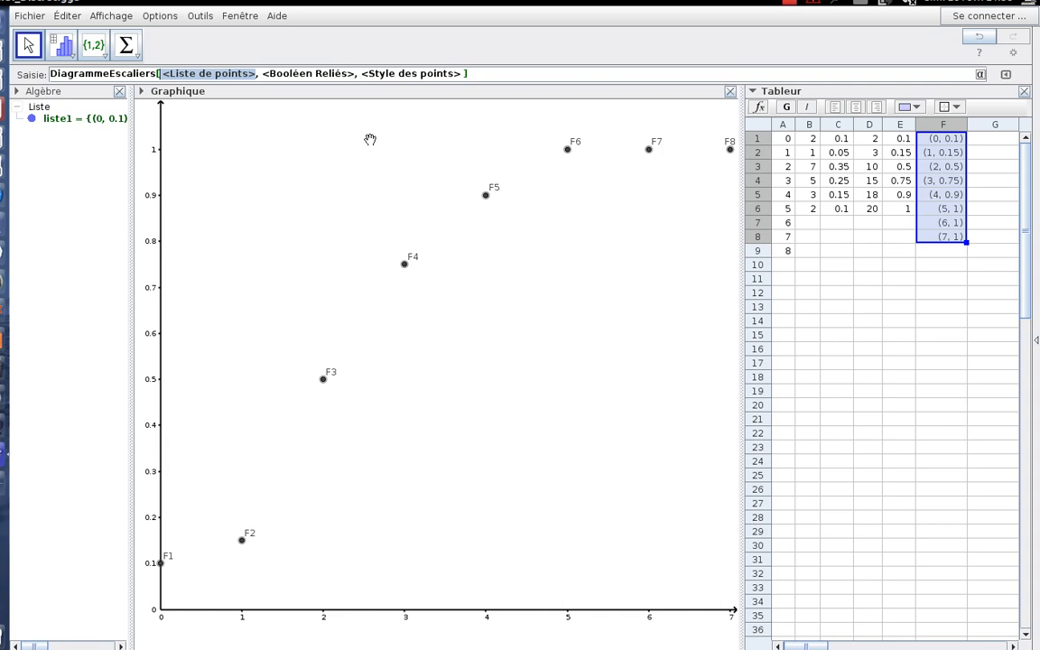
Complete the command as DiagrammeEscaliers[liste1, false, -2] and run it to draw the step diagram
{"action": "key", "text": "Delete"}
{"action": "left_click", "coordinate": [116, 124]}
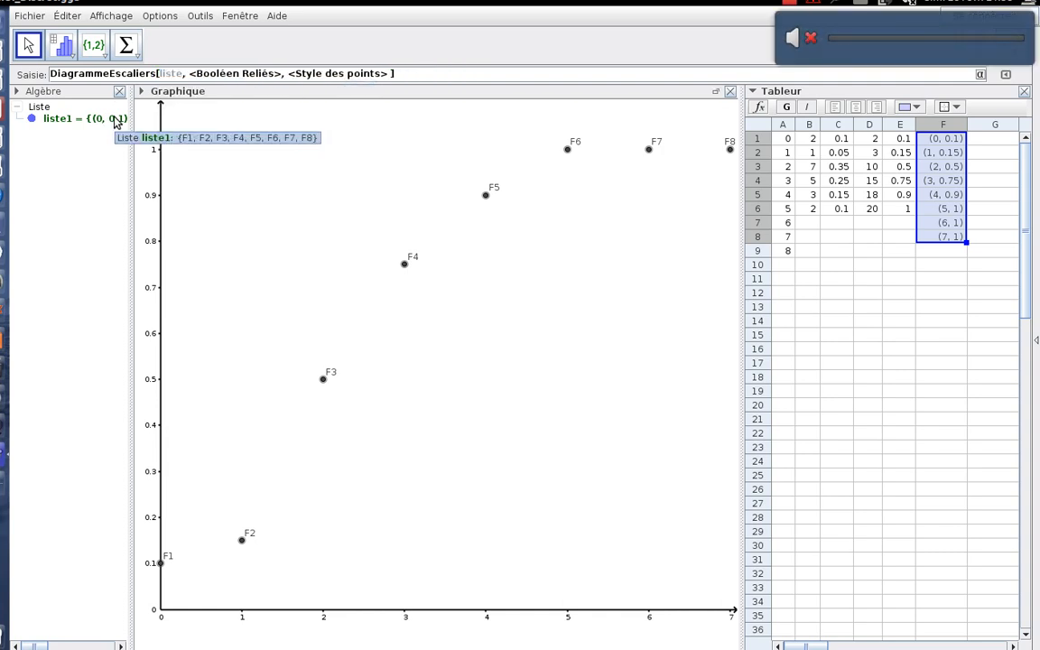
{"action": "key", "text": "Tab"}
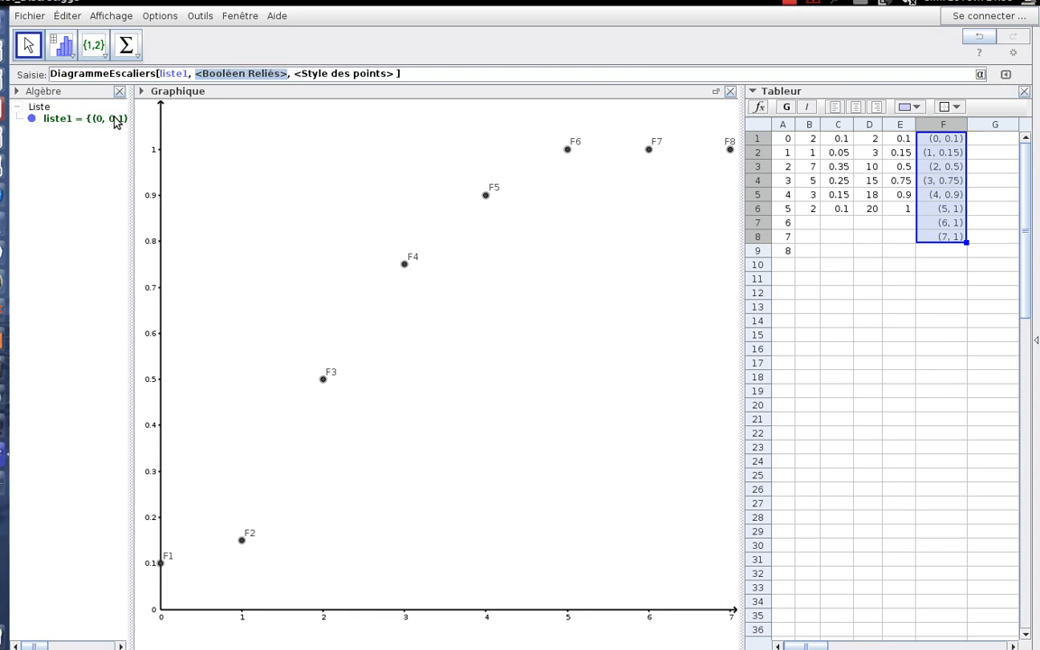
{"action": "type", "text": "false"}
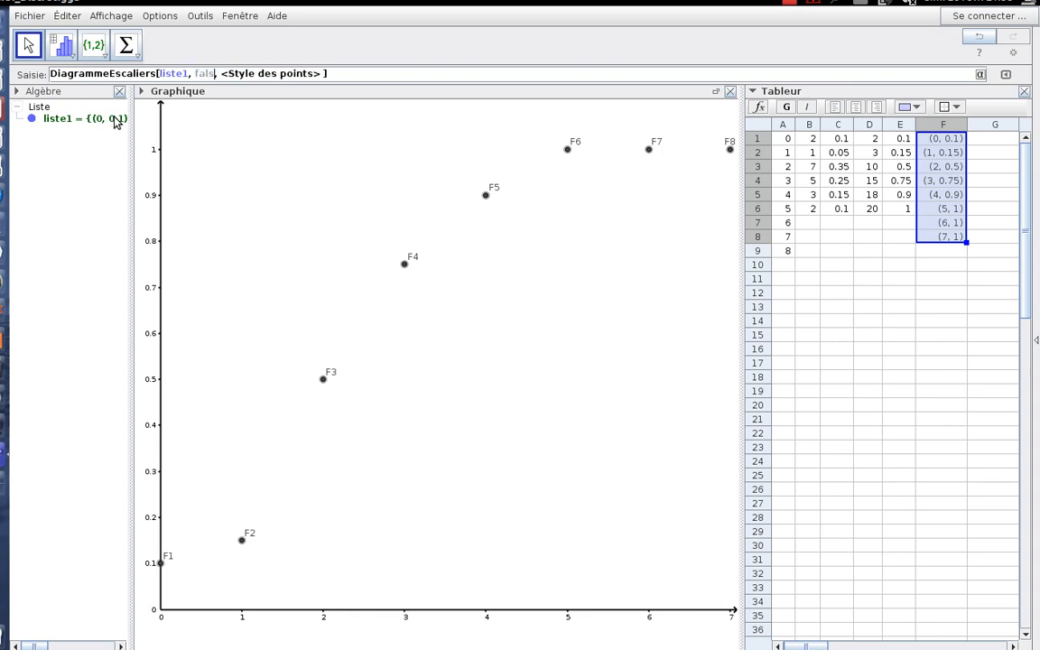
{"action": "key", "text": "Tab"}
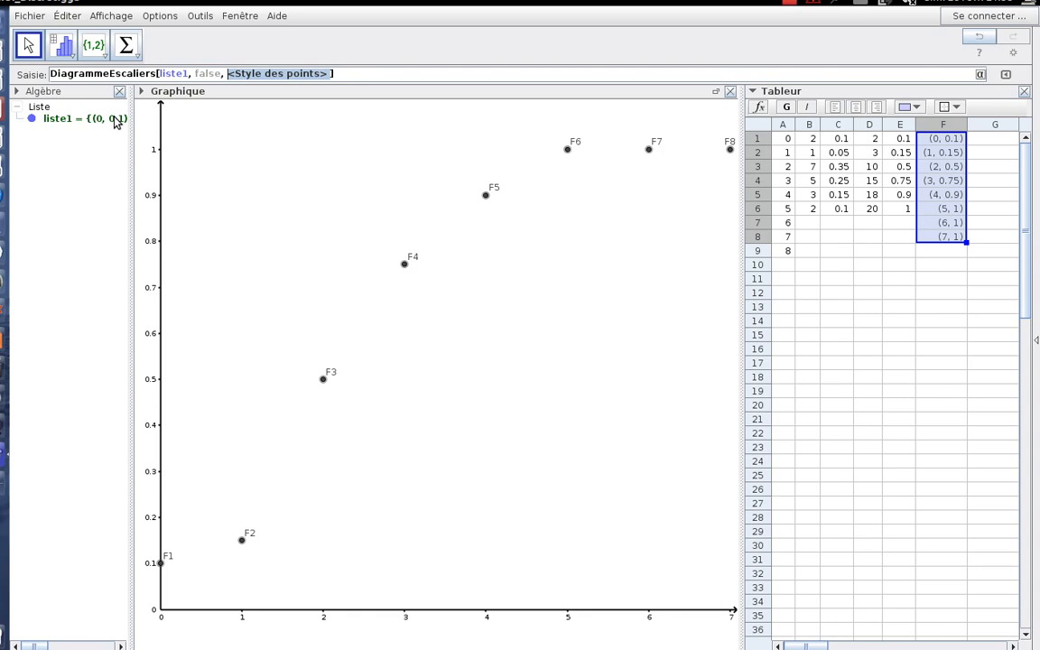
{"action": "type", "text": "-2"}
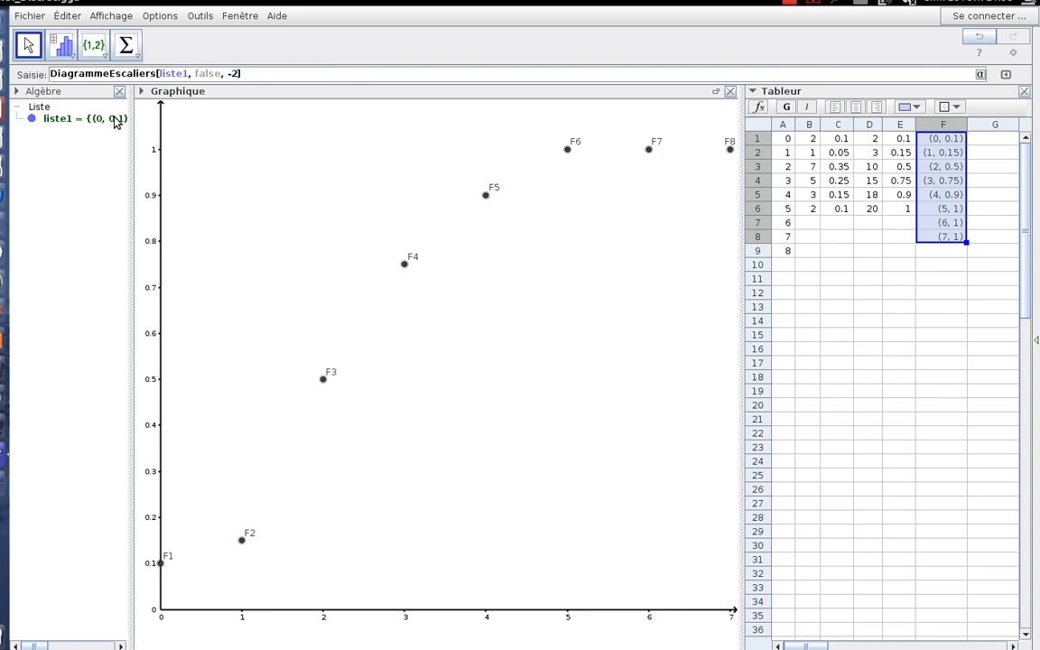
{"action": "key", "text": "Return"}
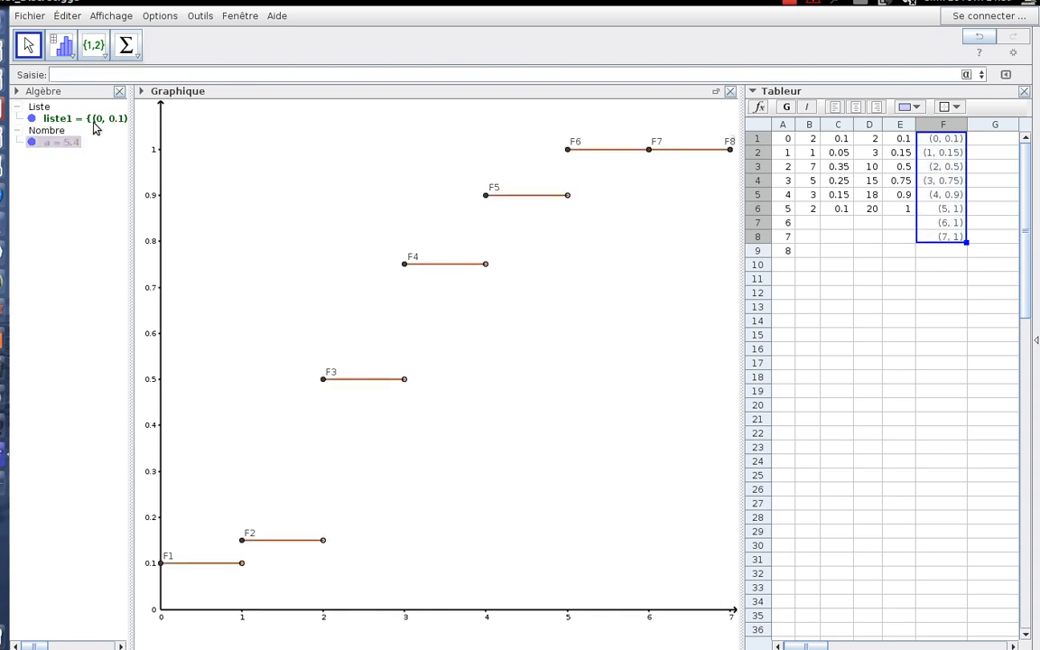
Toggle the visibility of liste1 off and back on
{"action": "left_click", "coordinate": [32, 120]}
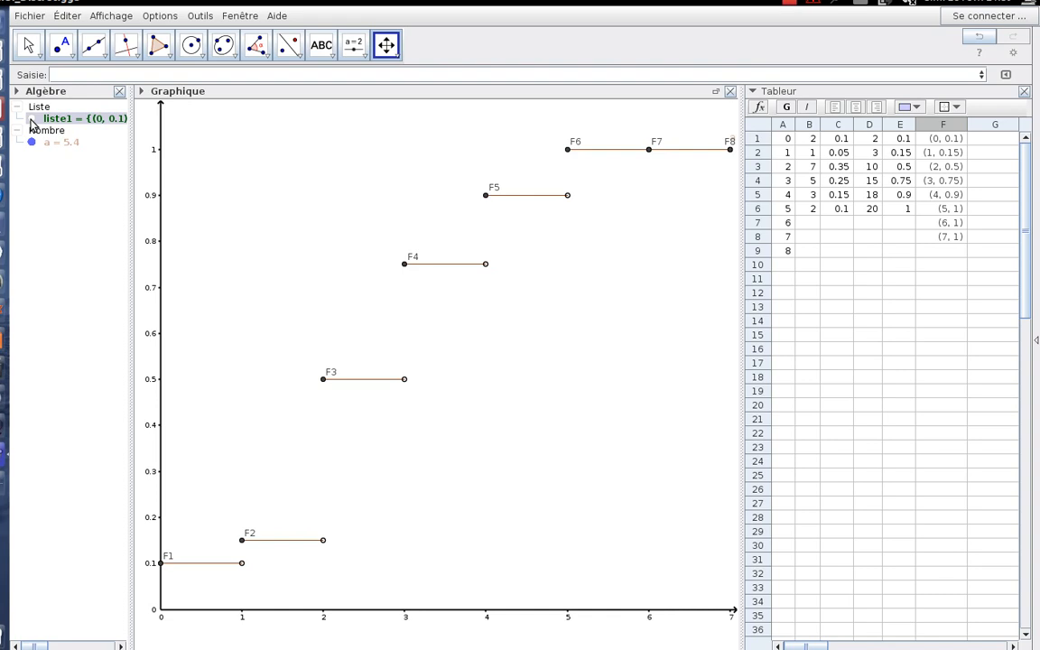
{"action": "left_click", "coordinate": [32, 120]}
{"action": "left_click", "coordinate": [789, 4]}
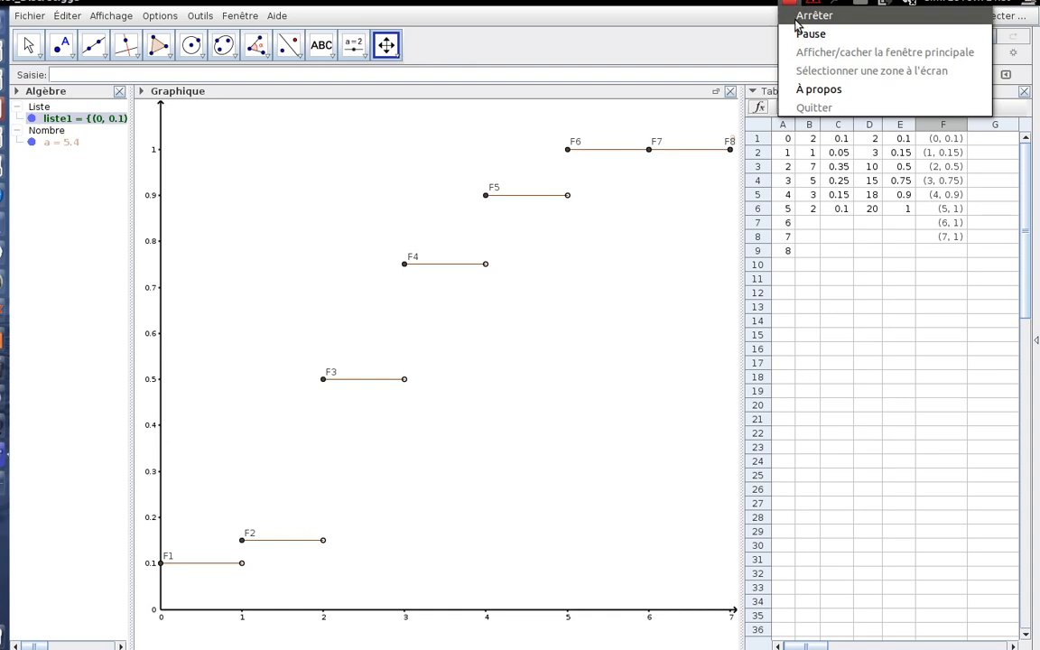